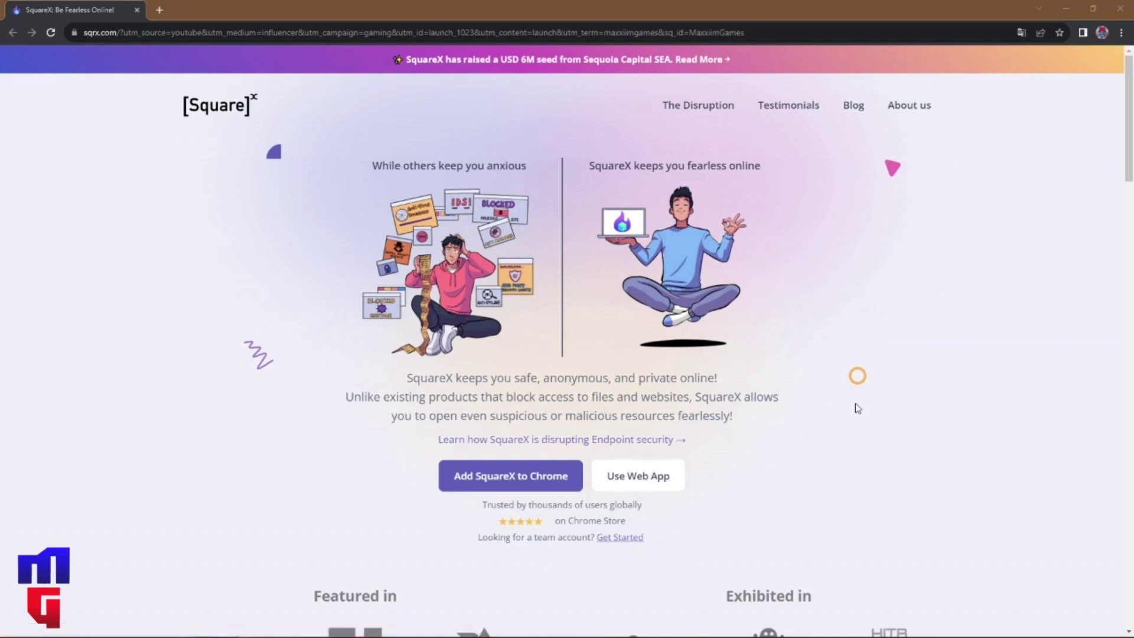
scroll(857, 407, "down", 2)
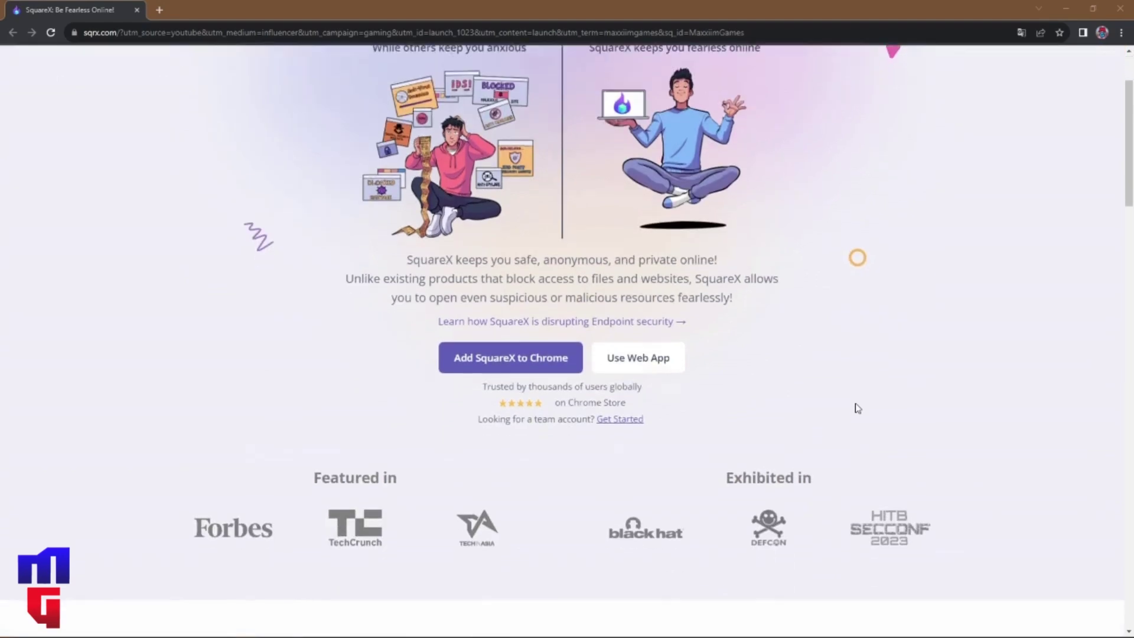
scroll(856, 408, "down", 5)
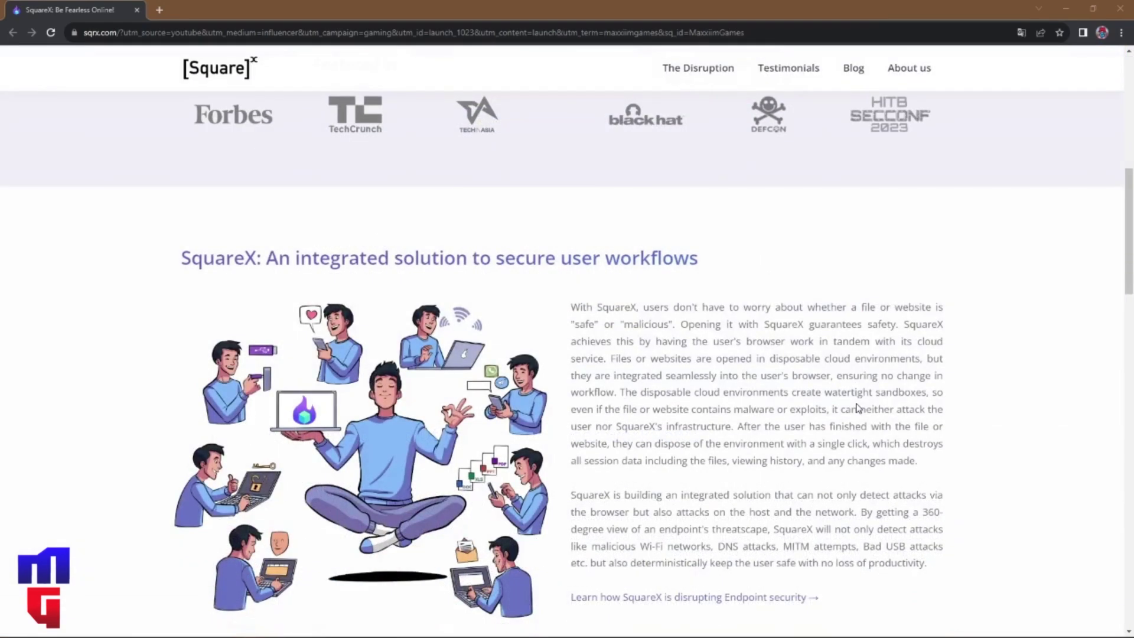
scroll(857, 408, "down", 1)
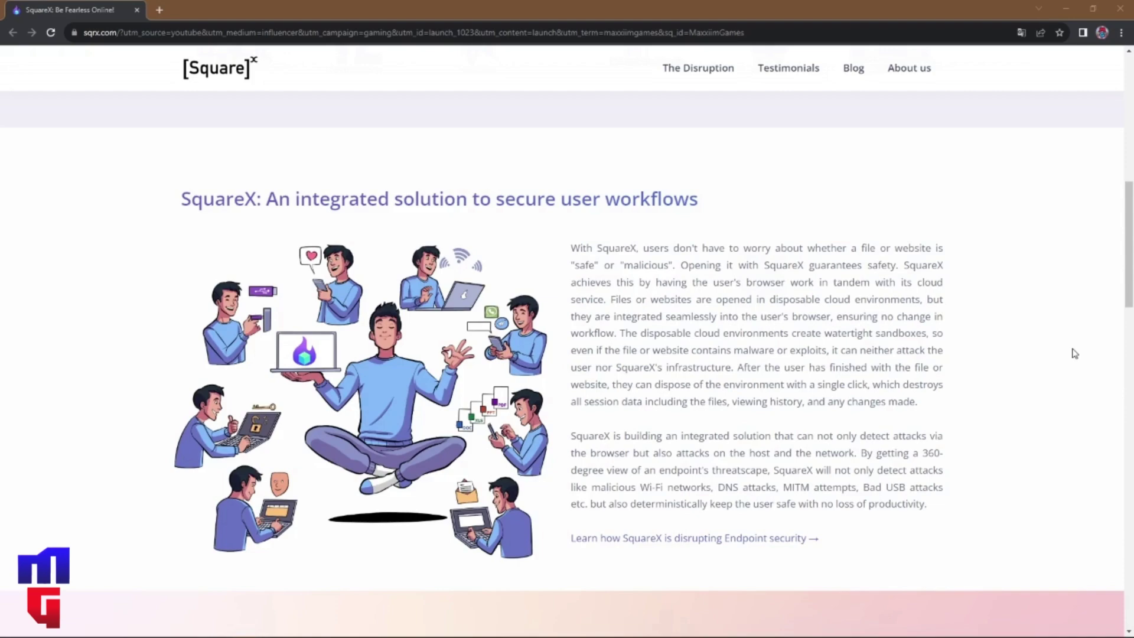
scroll(1072, 352, "down", 2)
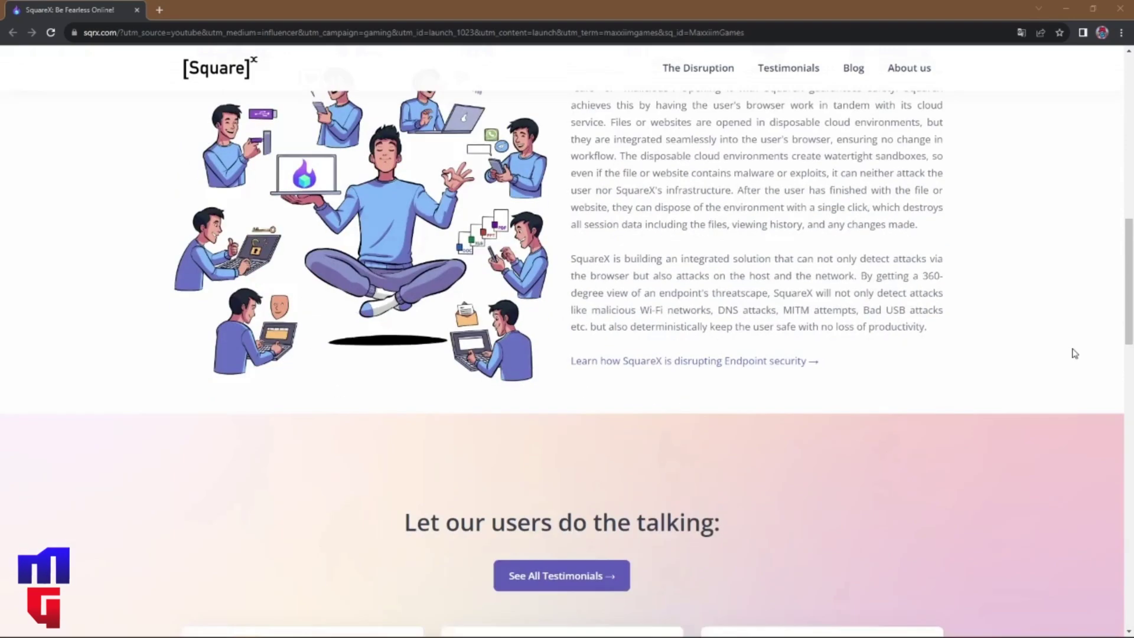
scroll(1073, 353, "down", 2)
scroll(1073, 353, "down", 1)
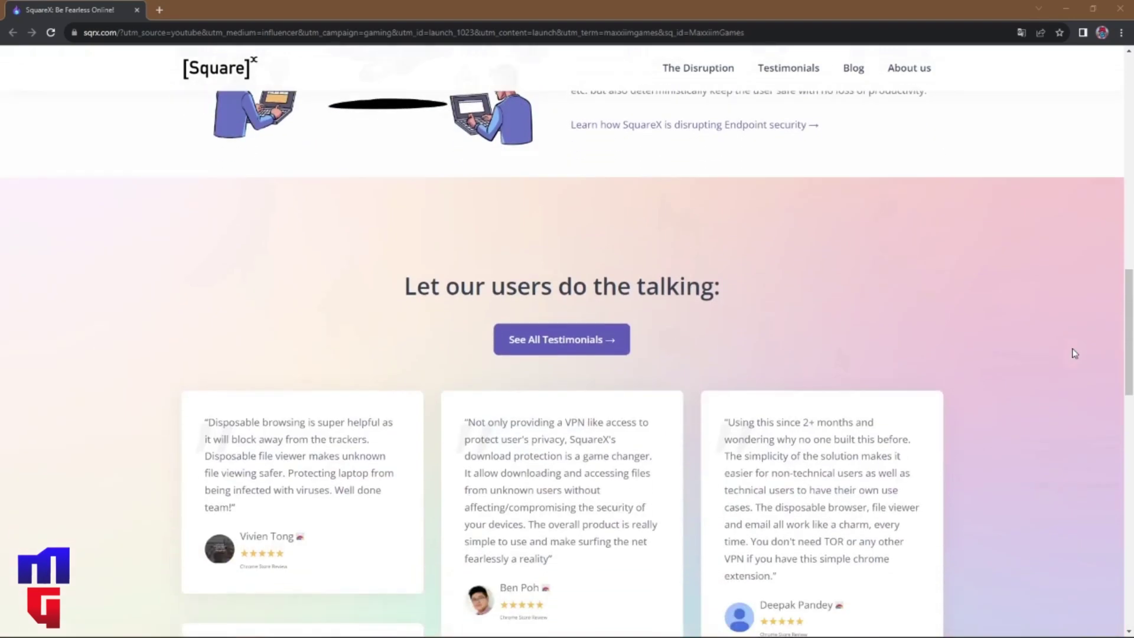
scroll(1073, 353, "down", 2)
scroll(1072, 353, "down", 2)
scroll(1073, 352, "down", 2)
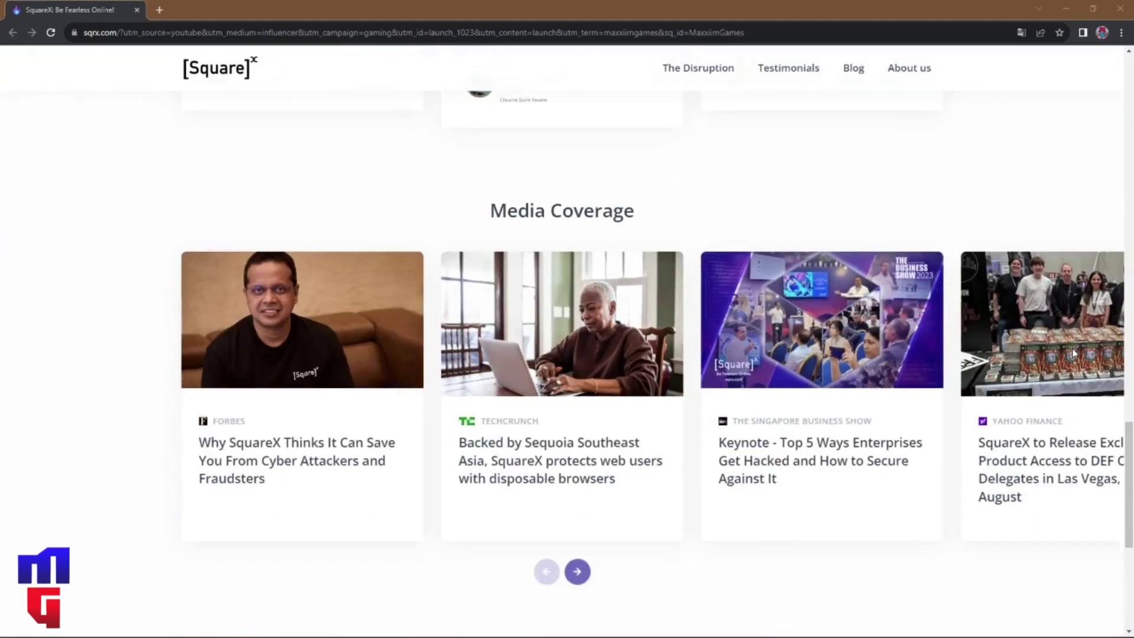
scroll(1073, 353, "down", 1)
scroll(1073, 352, "up", 5)
scroll(1073, 352, "up", 4)
scroll(1073, 353, "up", 2)
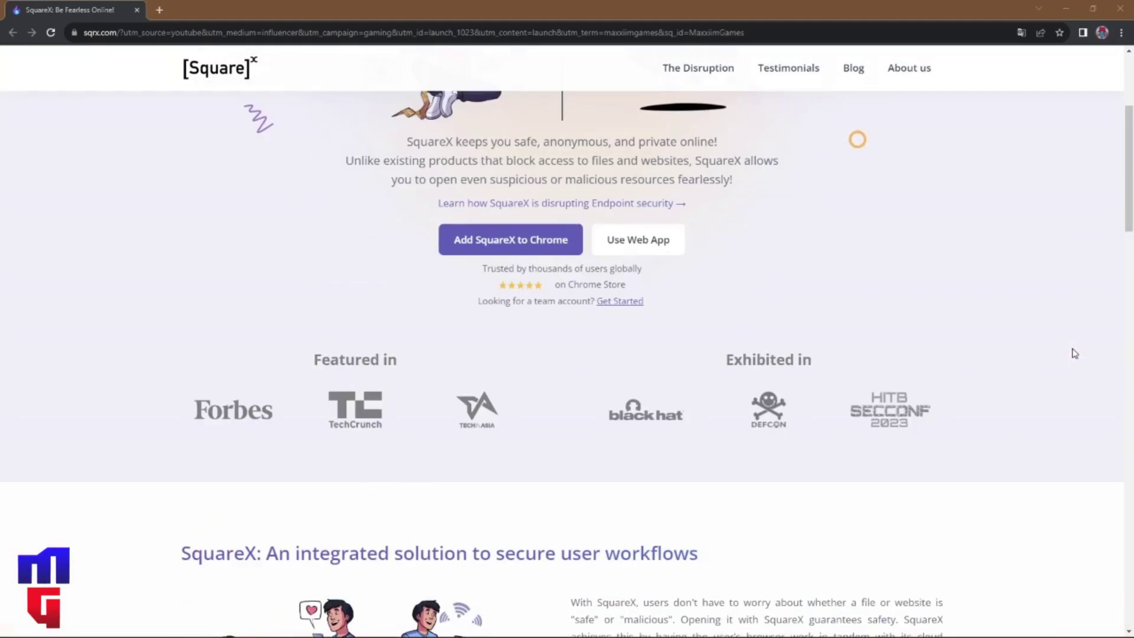
scroll(1073, 353, "up", 3)
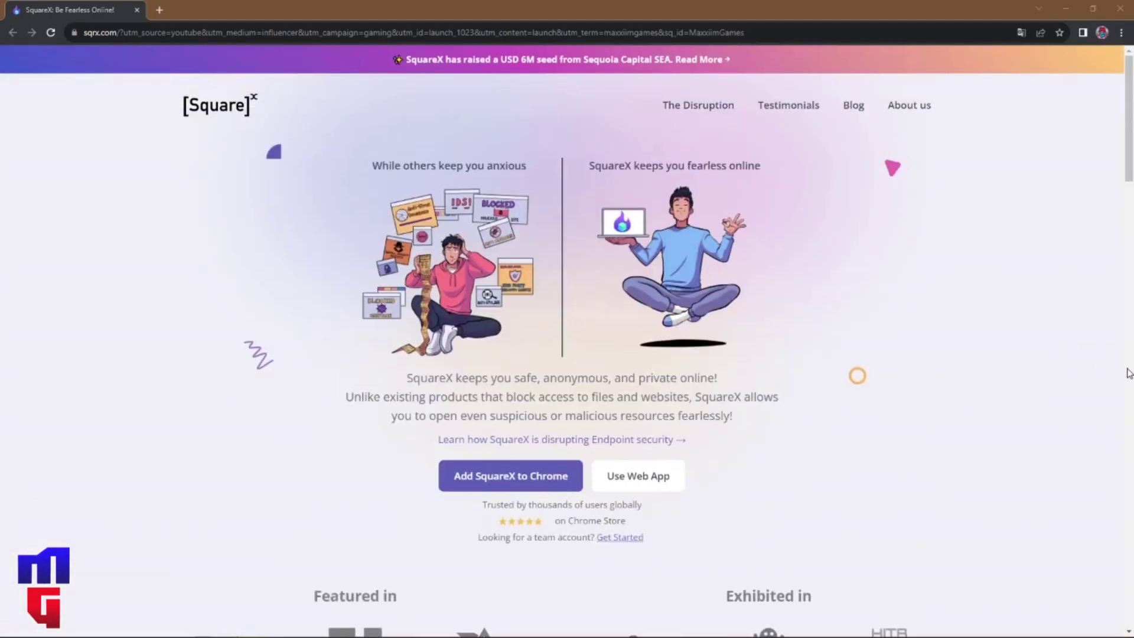
- Add the SquareX extension to Chrome from its homepage and confirm the install
left_click(520, 479)
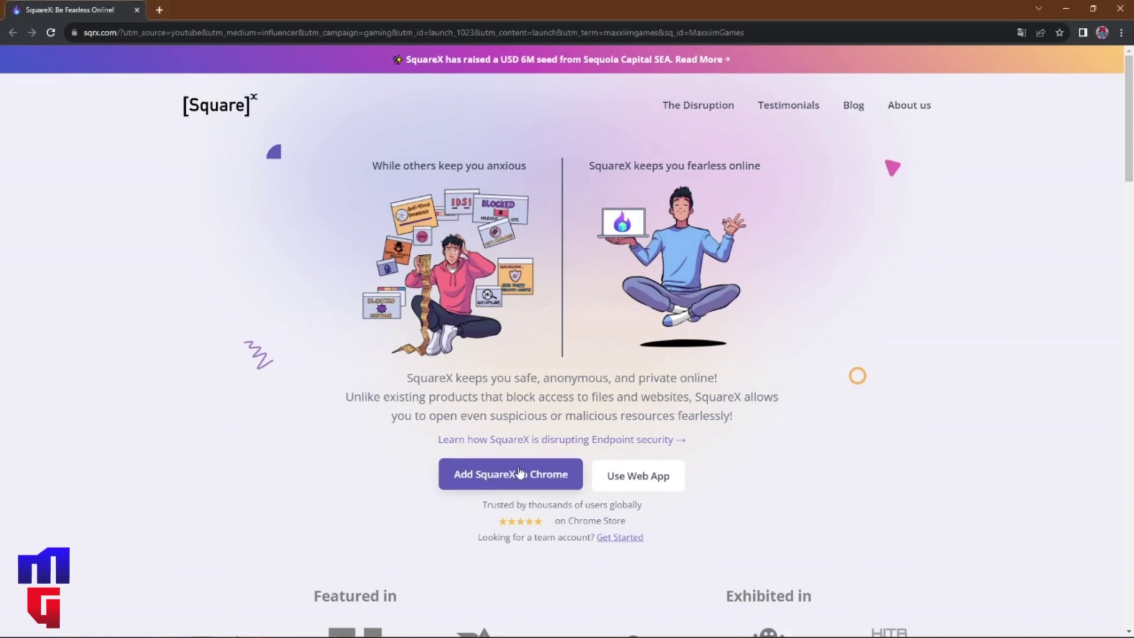
left_click(518, 473)
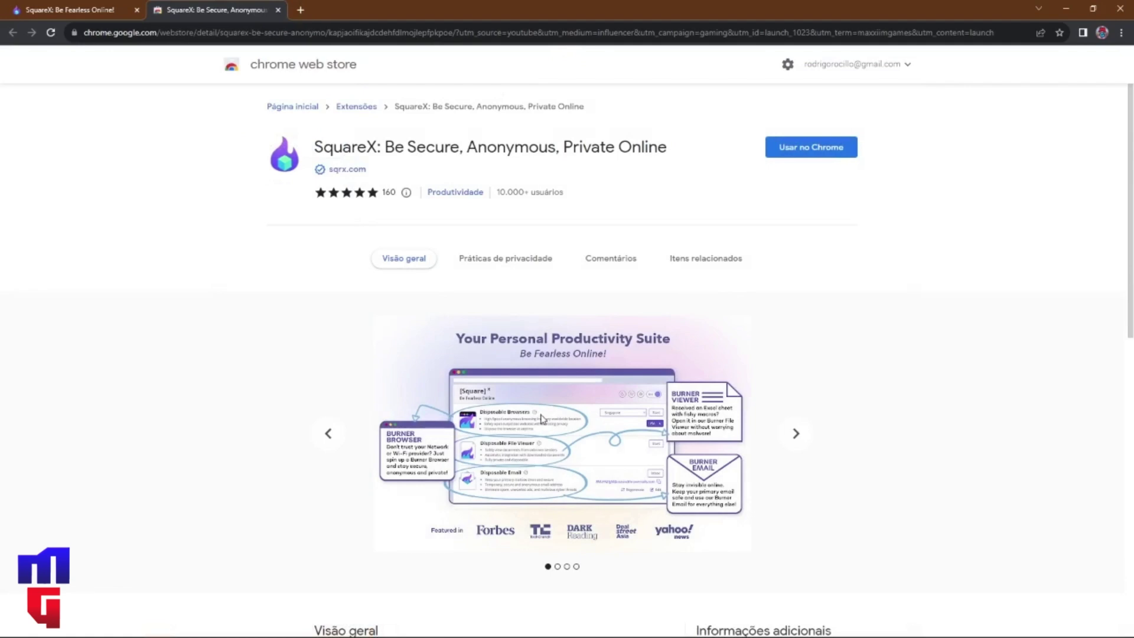
left_click(819, 156)
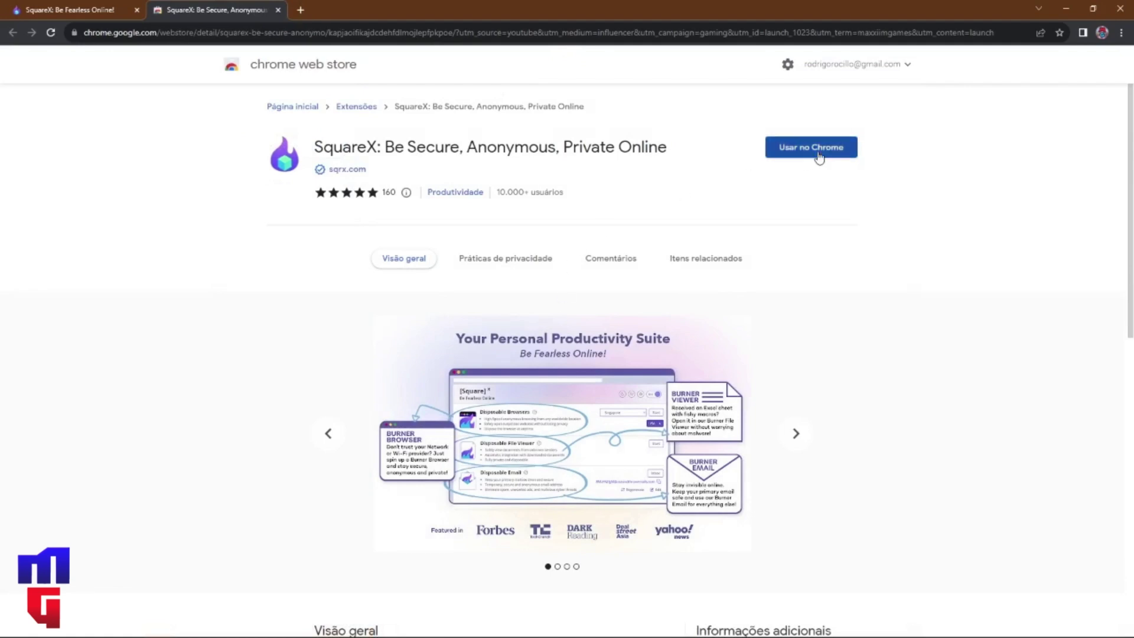
left_click(818, 156)
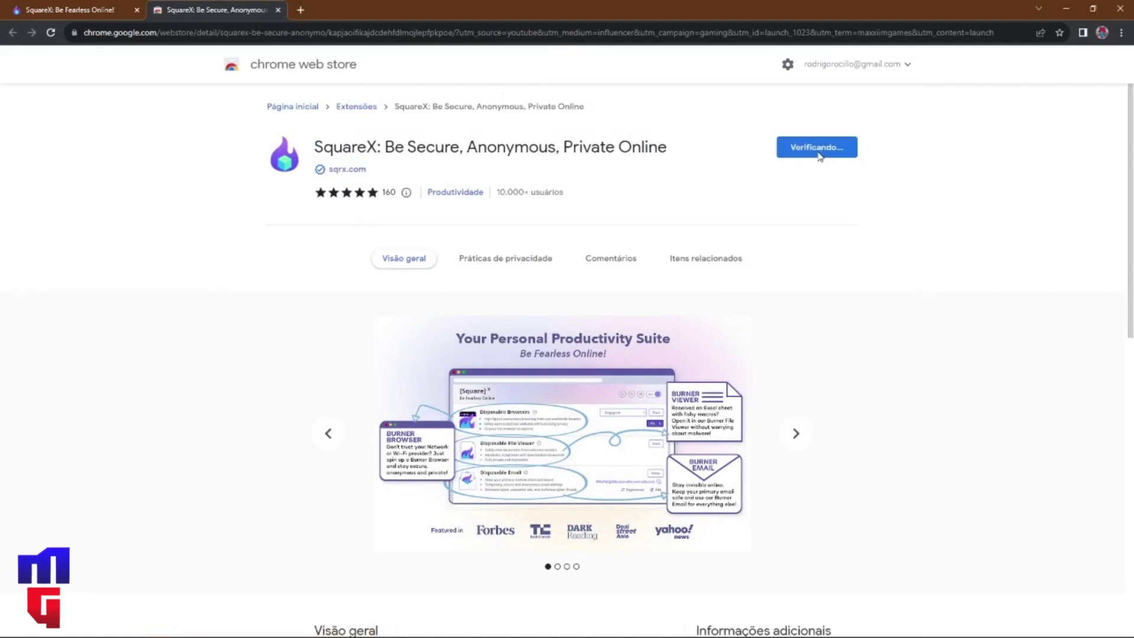
left_click(587, 174)
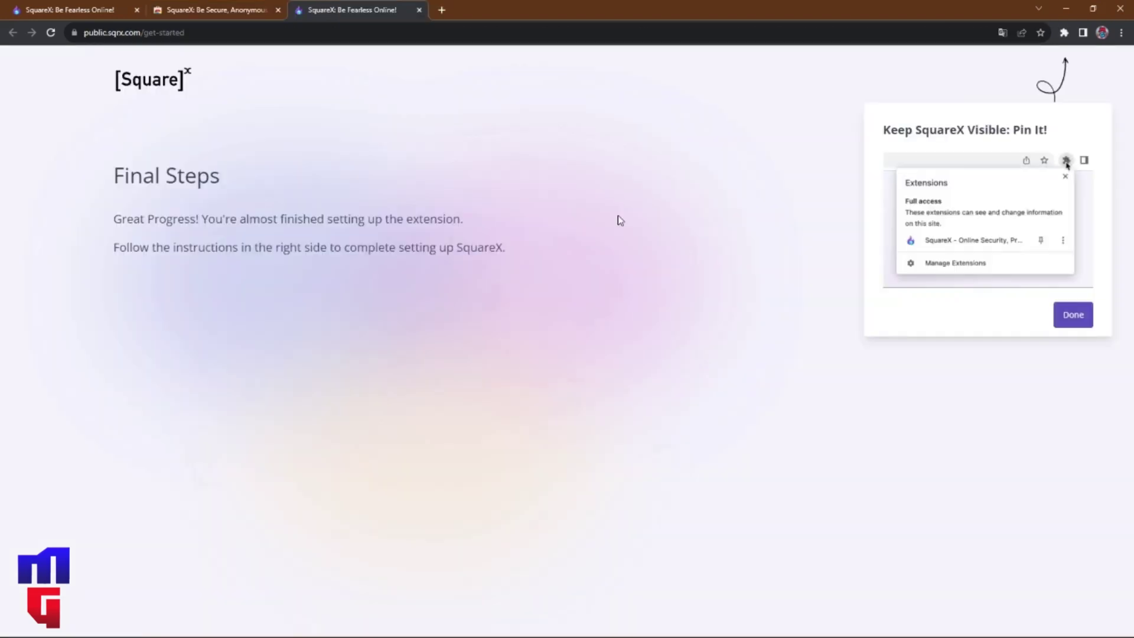
- Pin SquareX from the extensions list and begin its setup with Get Started
left_click(1064, 38)
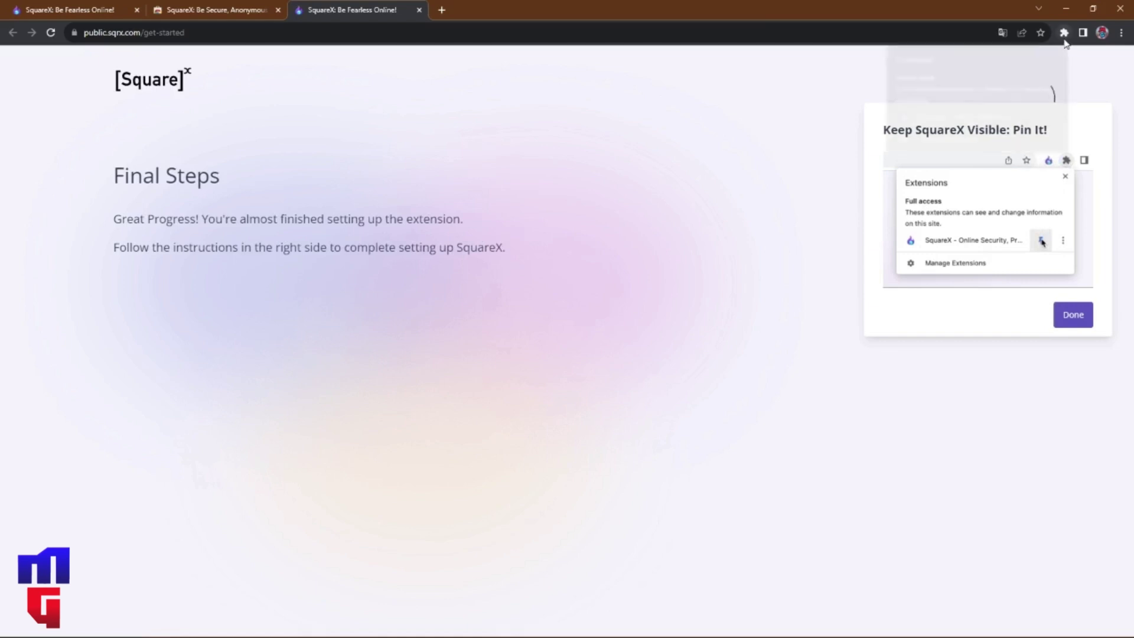
left_click(997, 121)
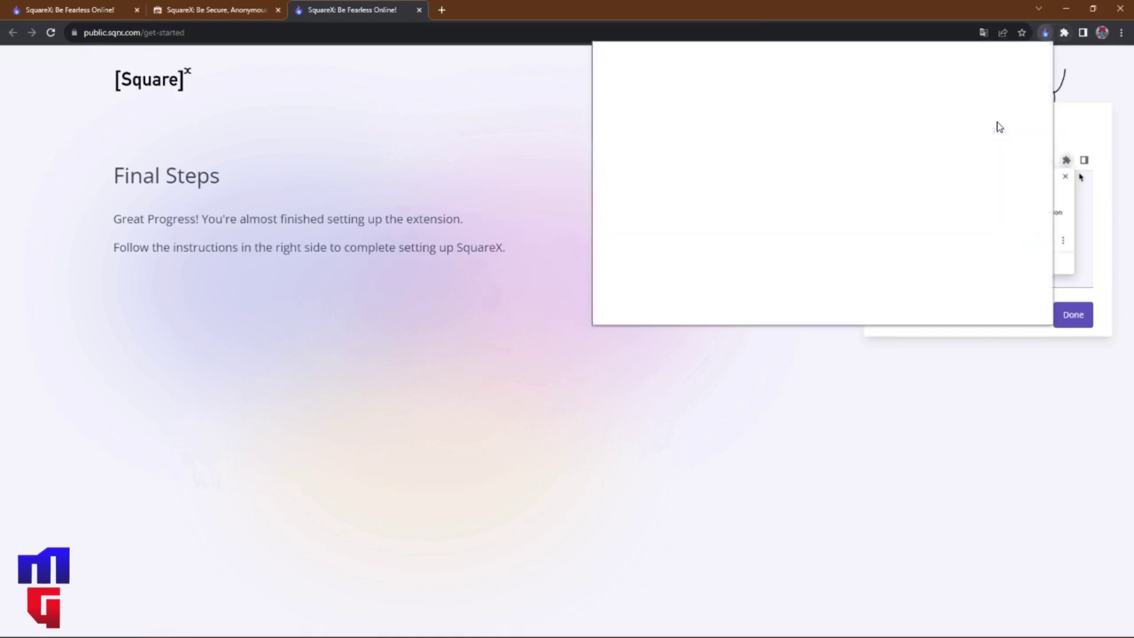
left_click(808, 275)
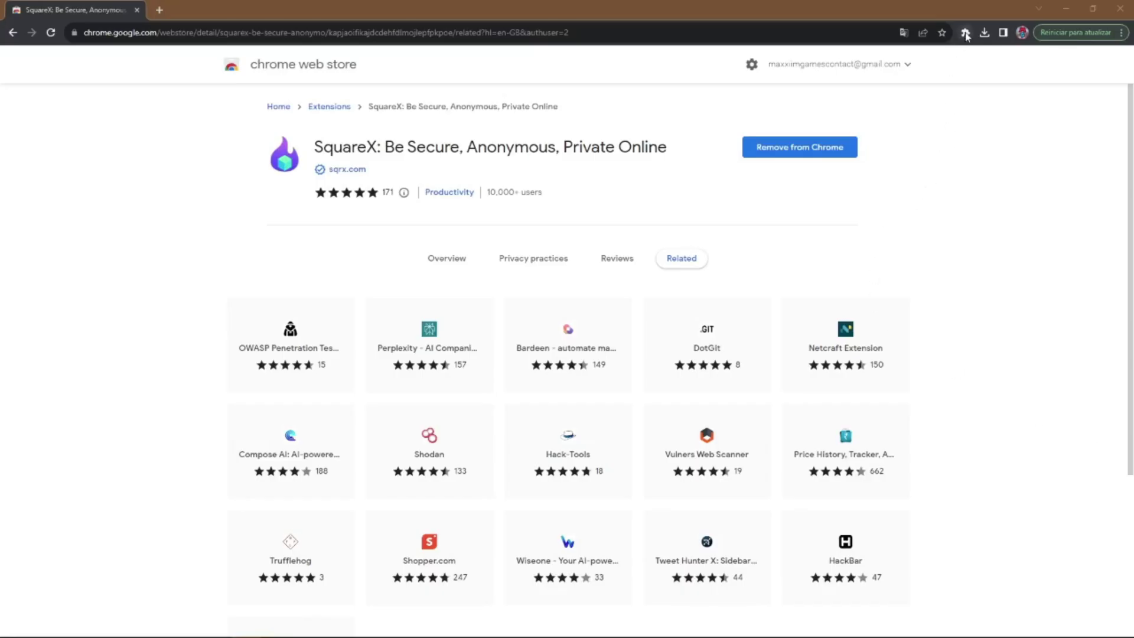
- Launch a SquareX disposable browser with Brazil kept as the browsing country
left_click(966, 34)
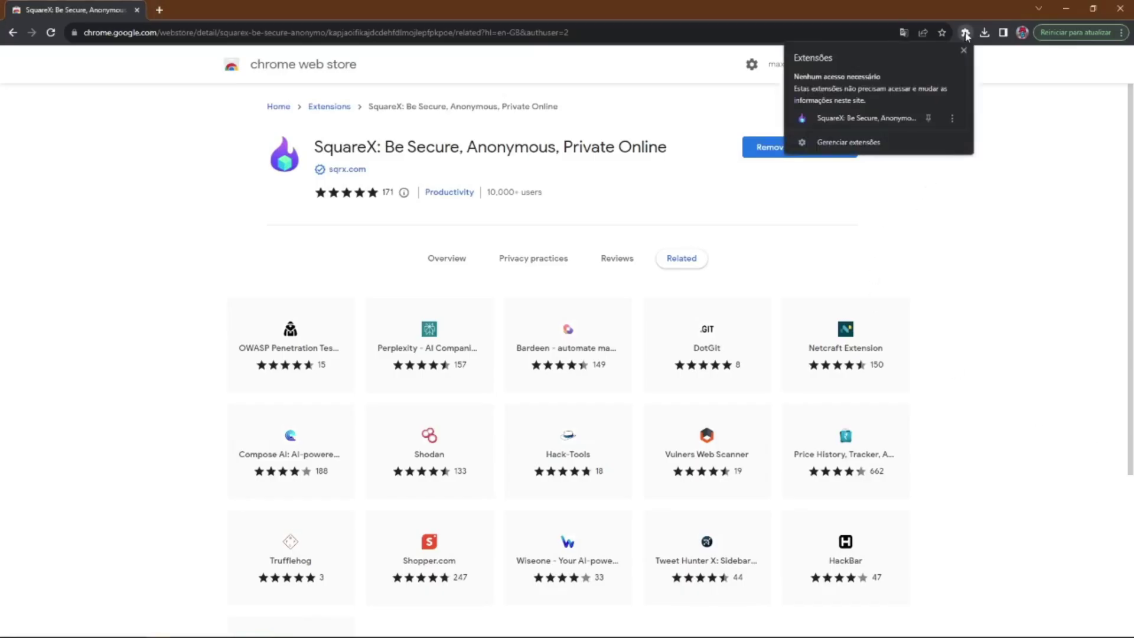
left_click(886, 118)
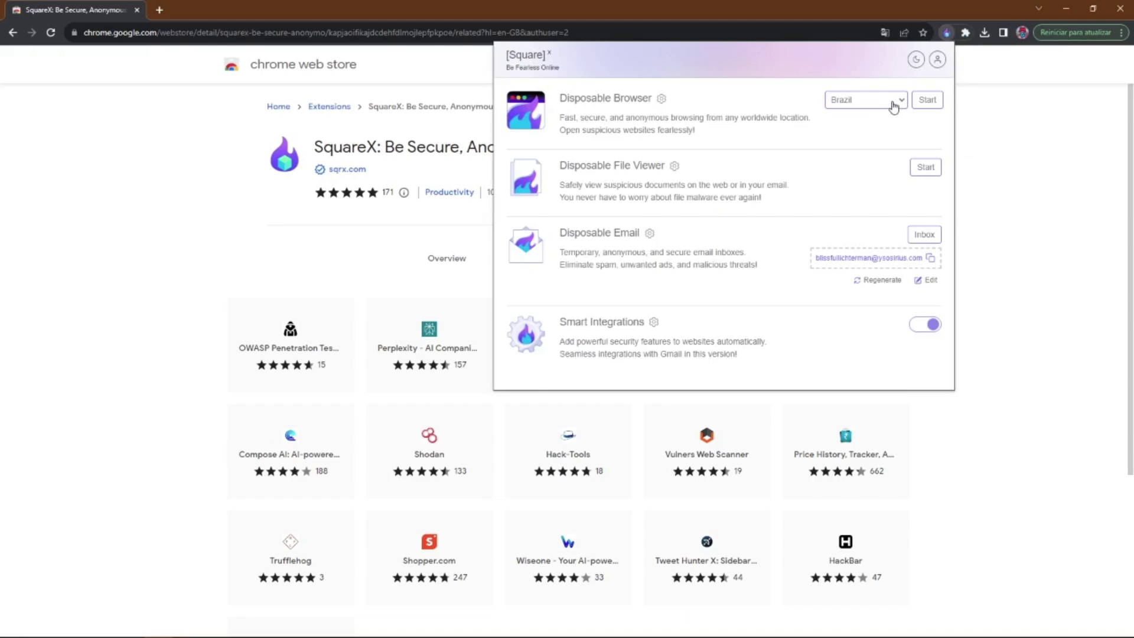
left_click(892, 107)
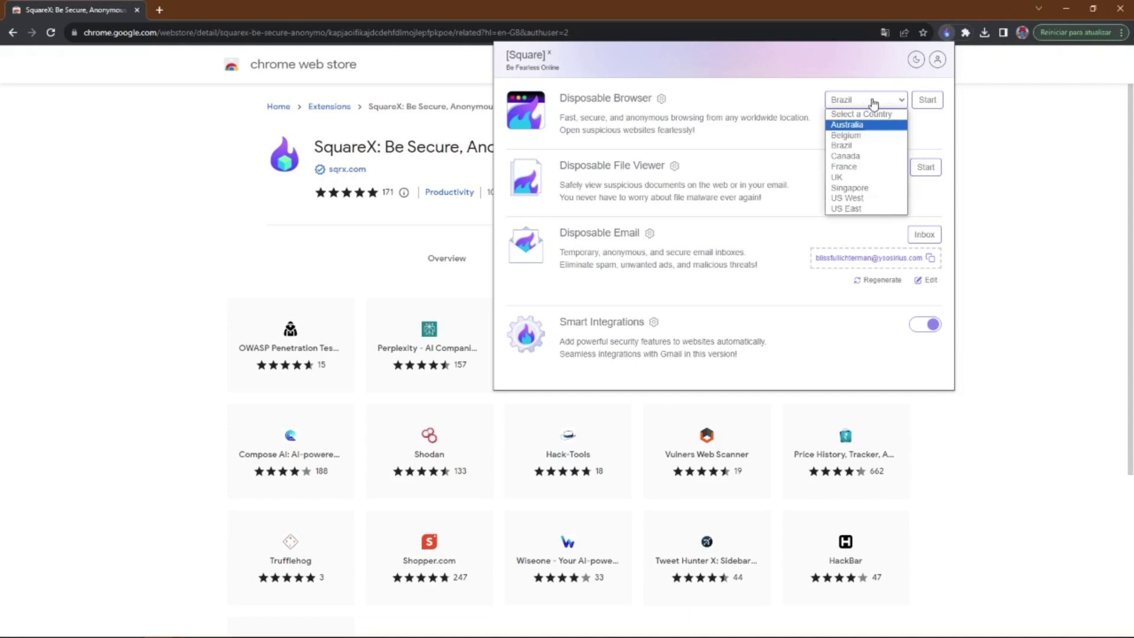
left_click(872, 104)
left_click(923, 101)
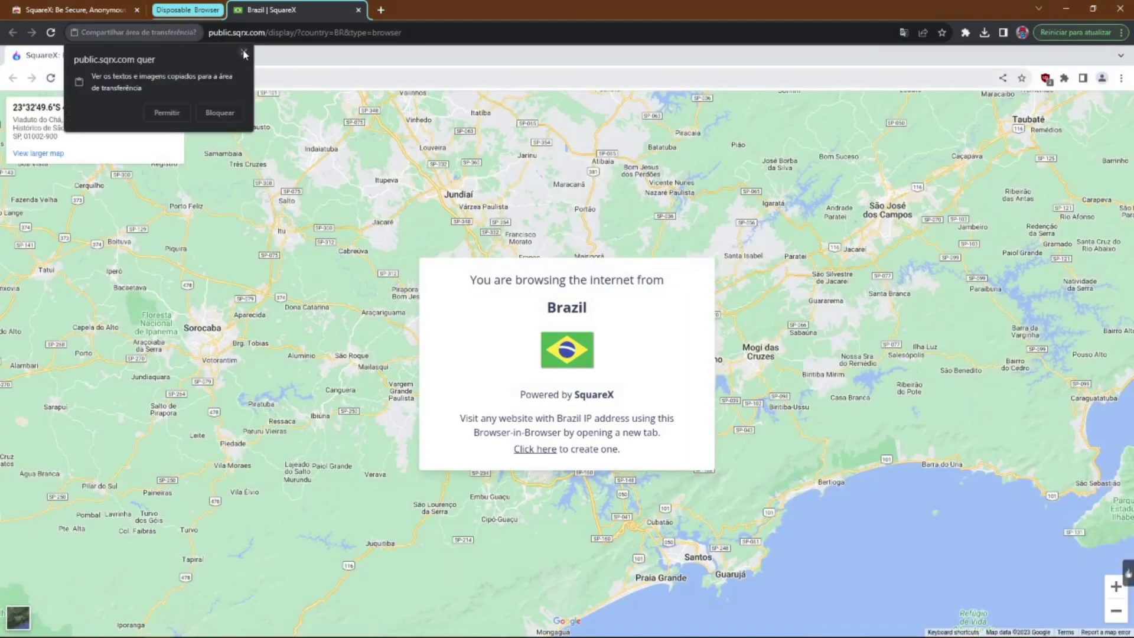
- Load YouTube in the disposable browser, search Maxxiimgames and open the MaxxiimGames channel
left_click(246, 55)
type("youtube.com")
key("Return")
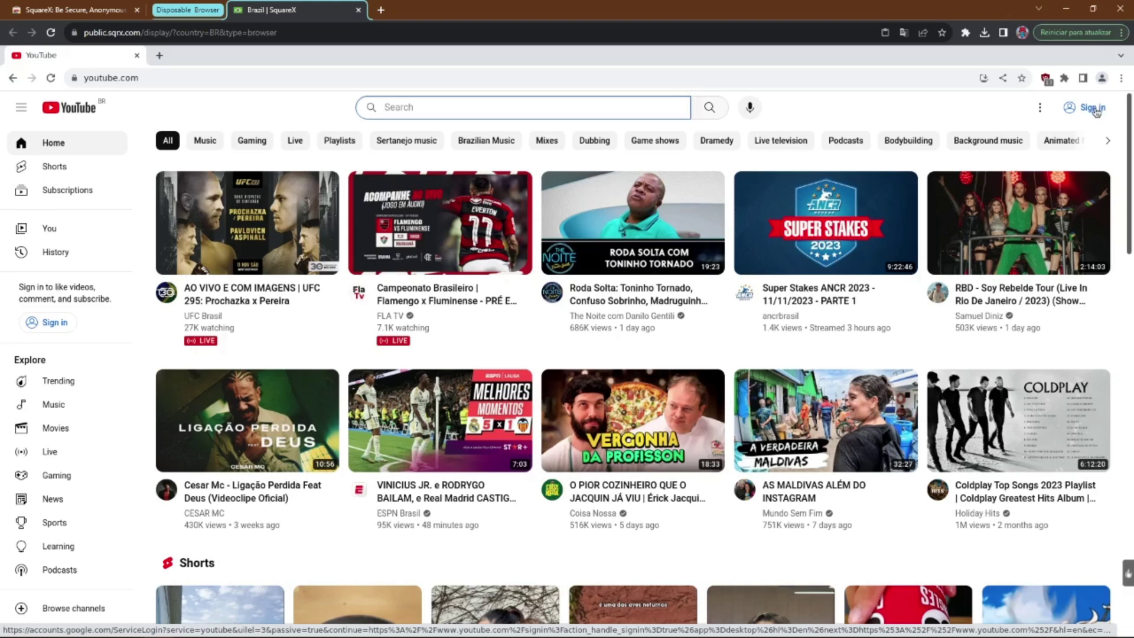
type("Max")
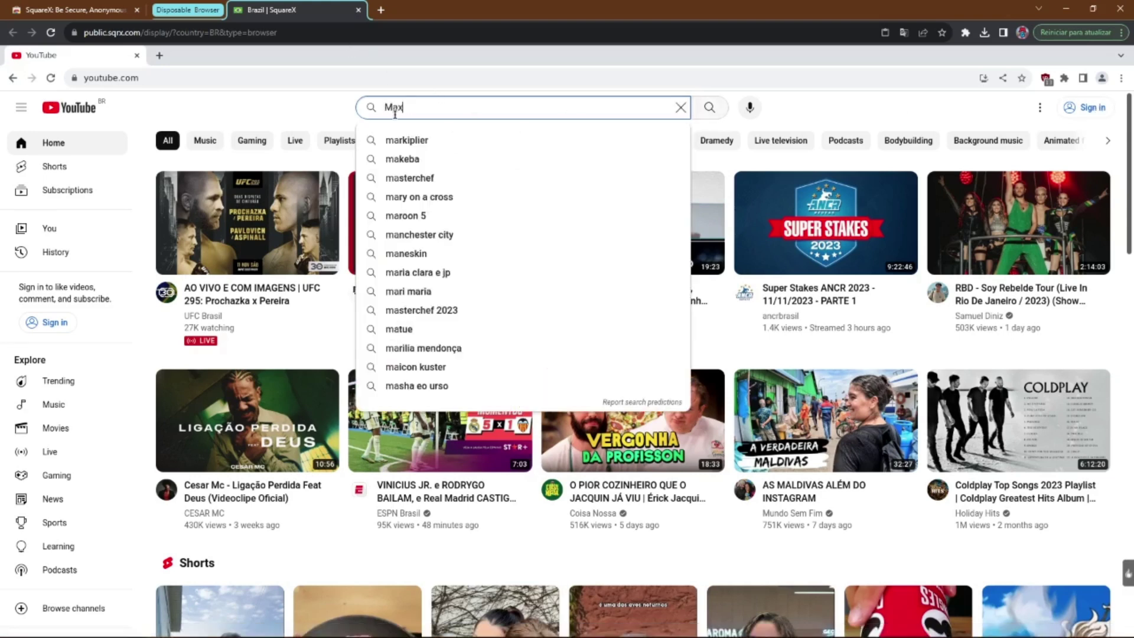
type("xiimgames")
key("Return")
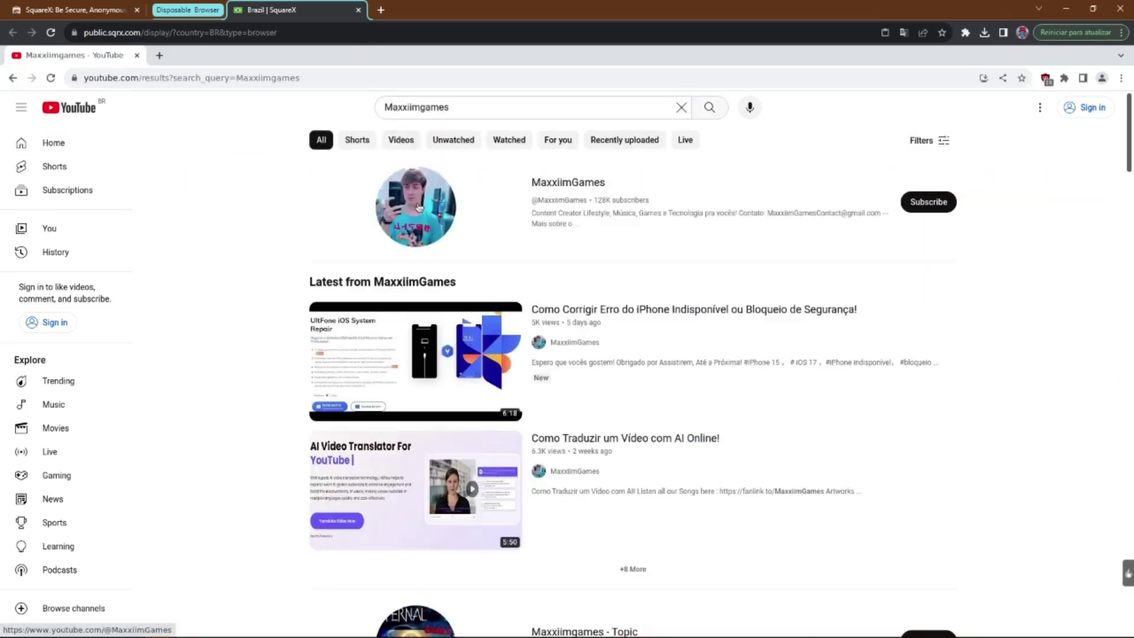
left_click(418, 208)
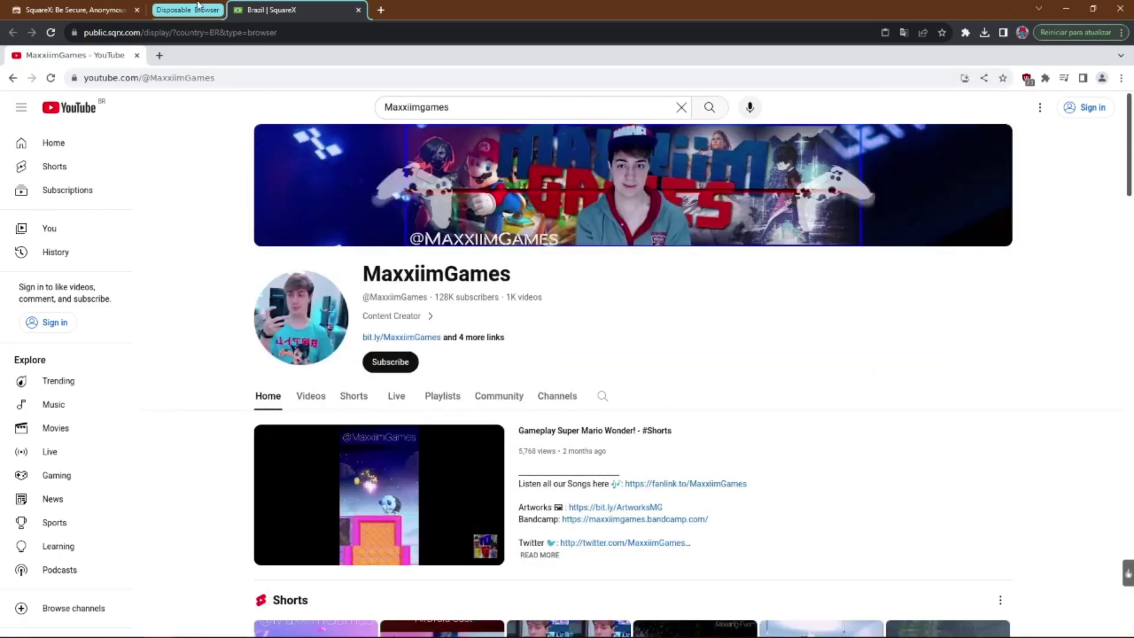
- Start the SquareX Disposable File Viewer from the extension panel
left_click(75, 10)
left_click(964, 33)
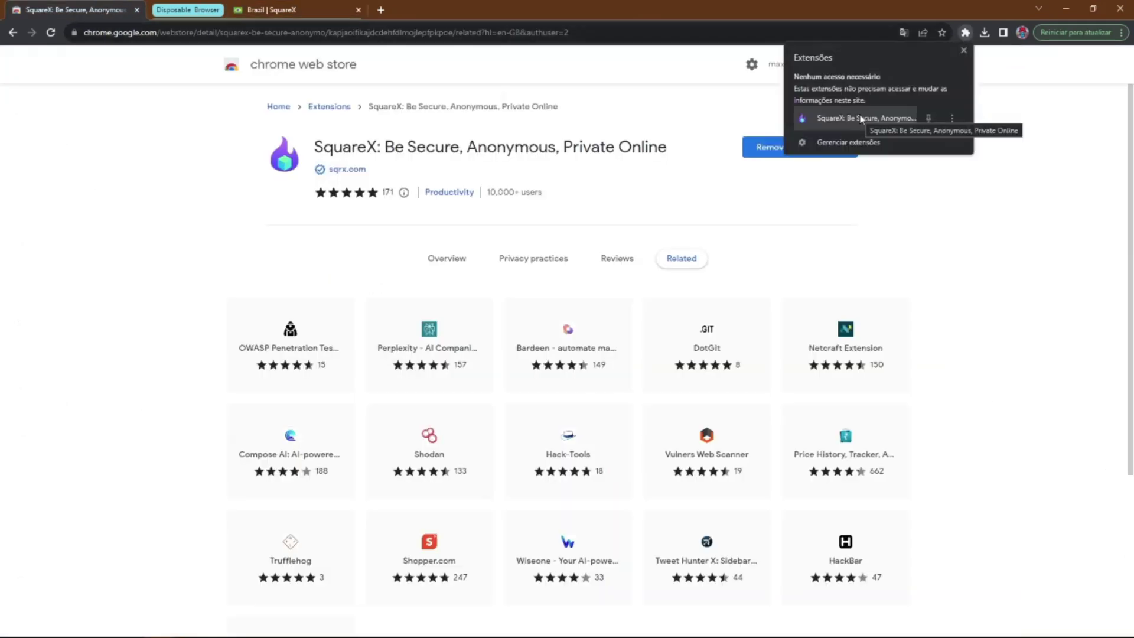
left_click(859, 118)
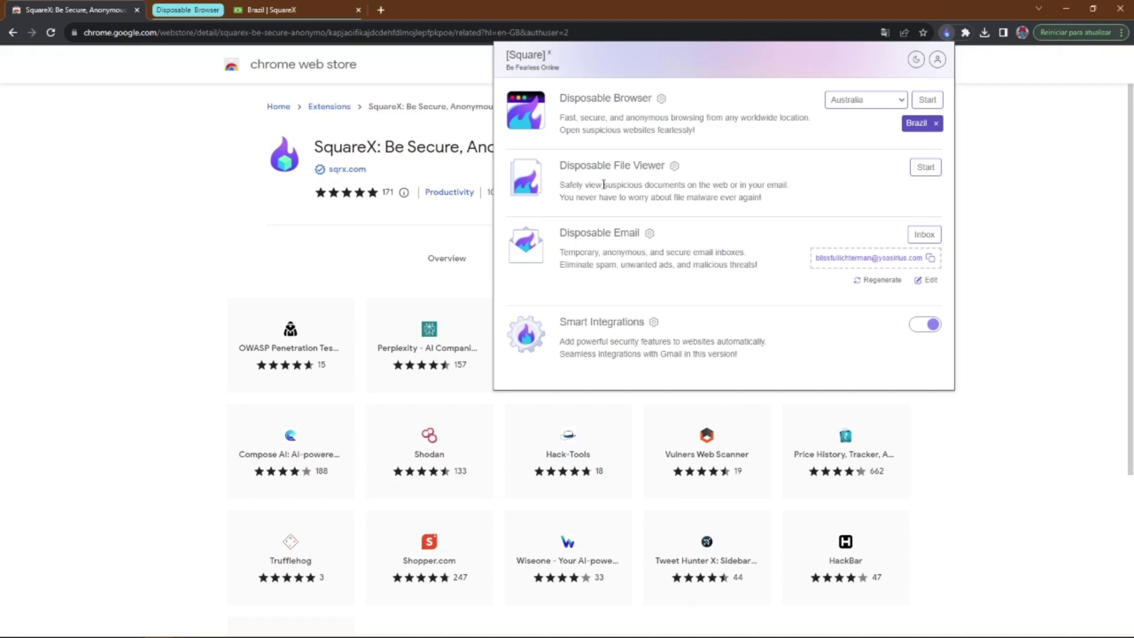
left_click(925, 166)
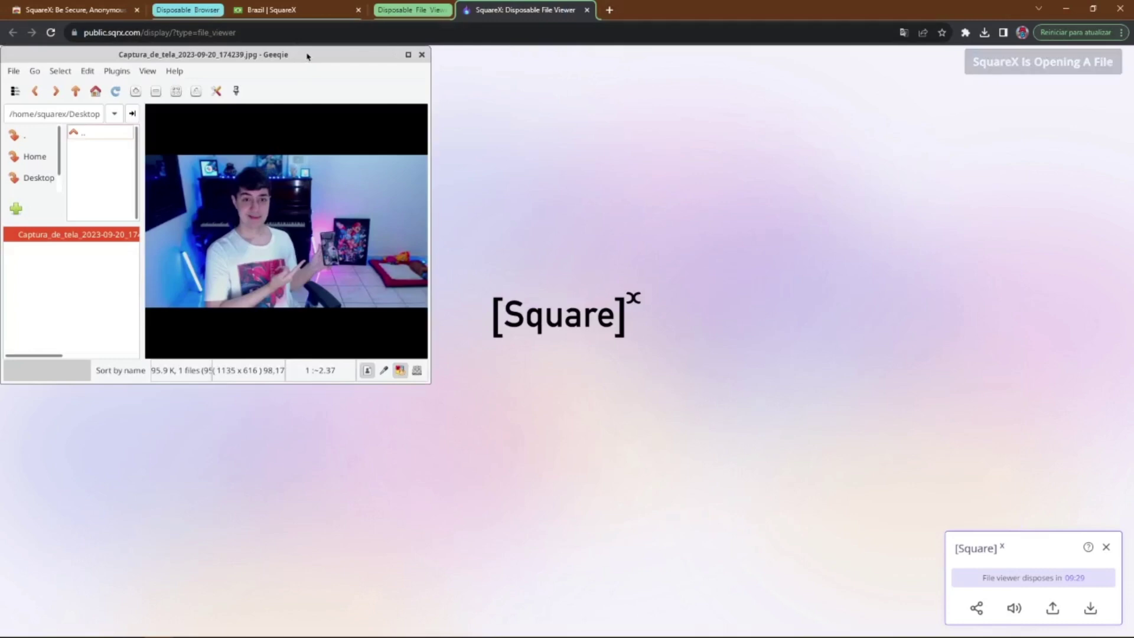
- Move and maximize the Geeqie image viewer, then leave the viewer for the Web Store page
mouse_move(306, 58)
left_mouse_down()
mouse_move(384, 66)
mouse_move(643, 240)
mouse_move(688, 230)
left_mouse_up()
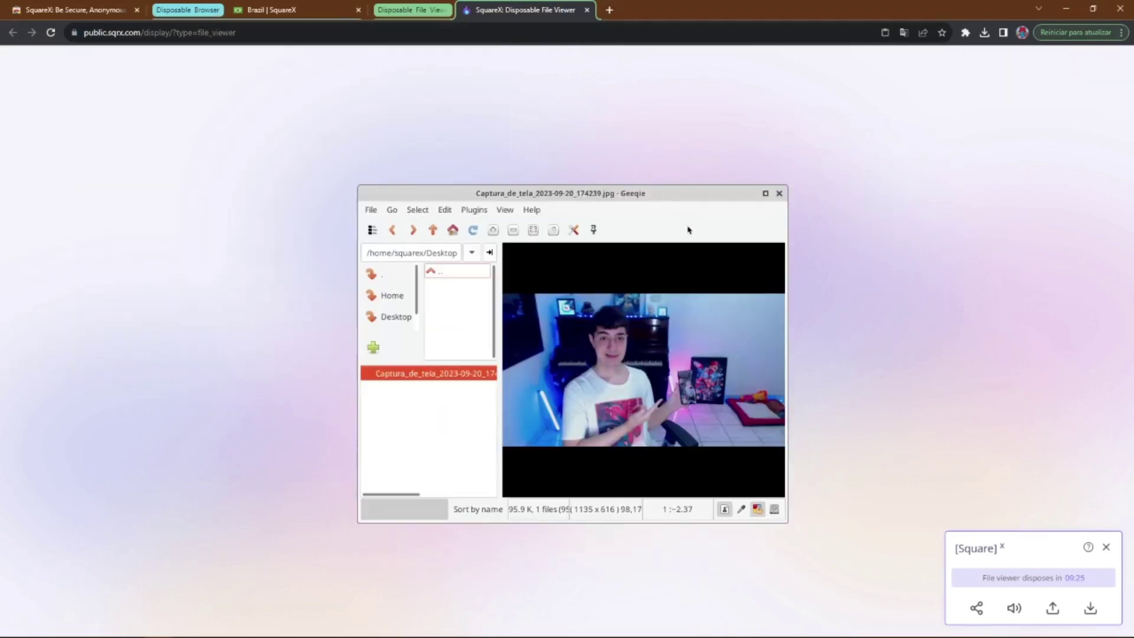
left_click(763, 193)
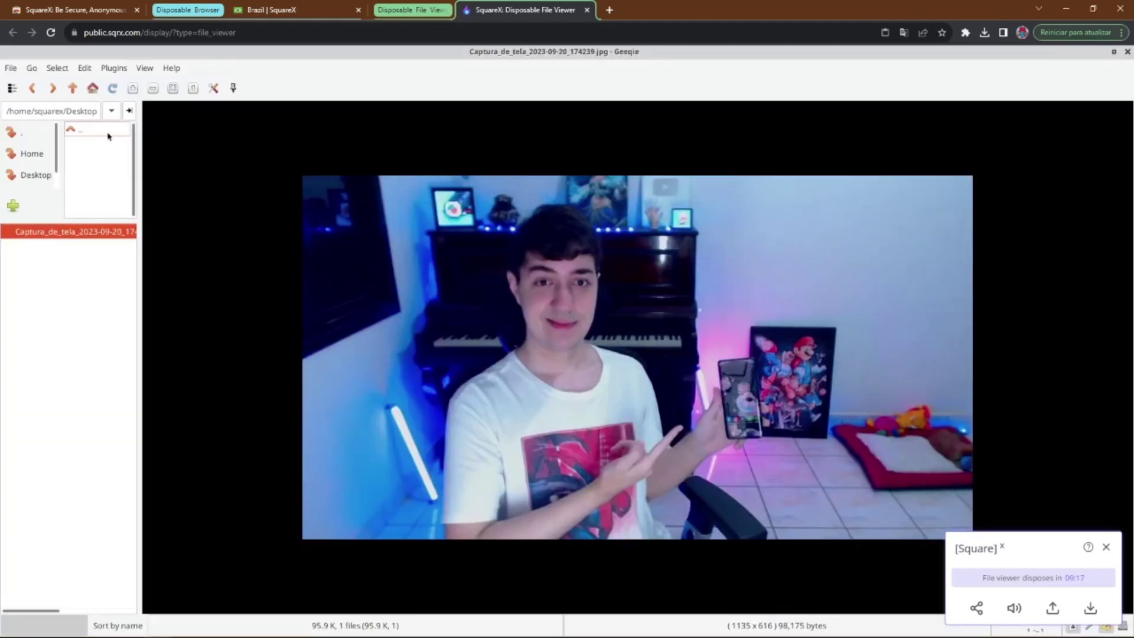
left_click(587, 10)
left_click(622, 107)
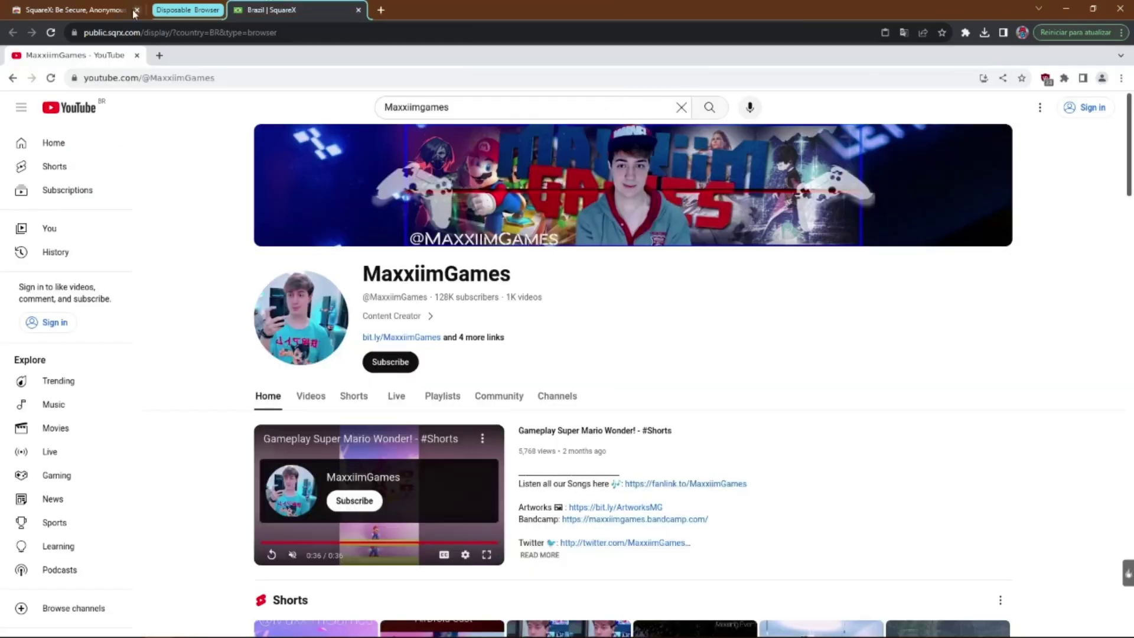
left_click(97, 6)
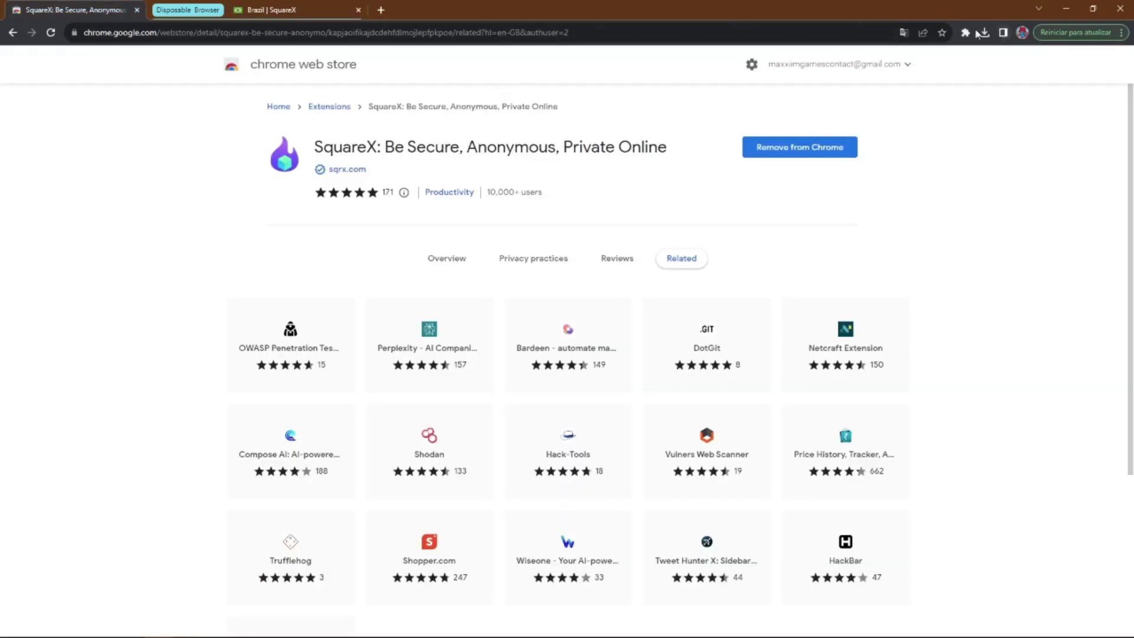
- Regenerate the SquareX disposable email address and check its empty inbox
left_click(965, 33)
left_click(877, 119)
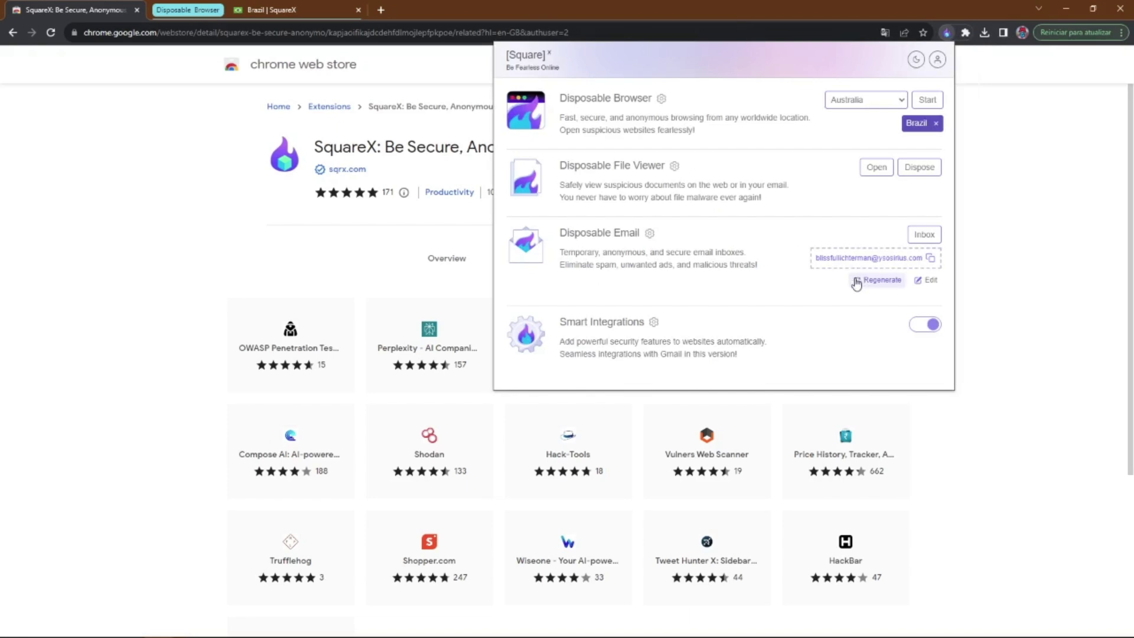
left_click(876, 282)
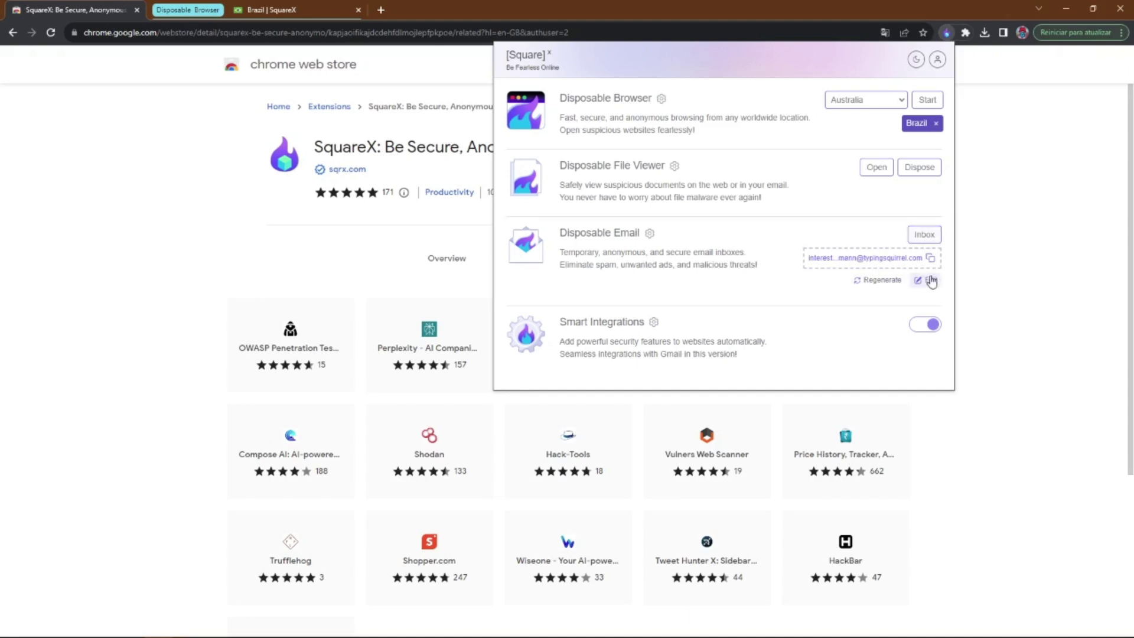
left_click(923, 235)
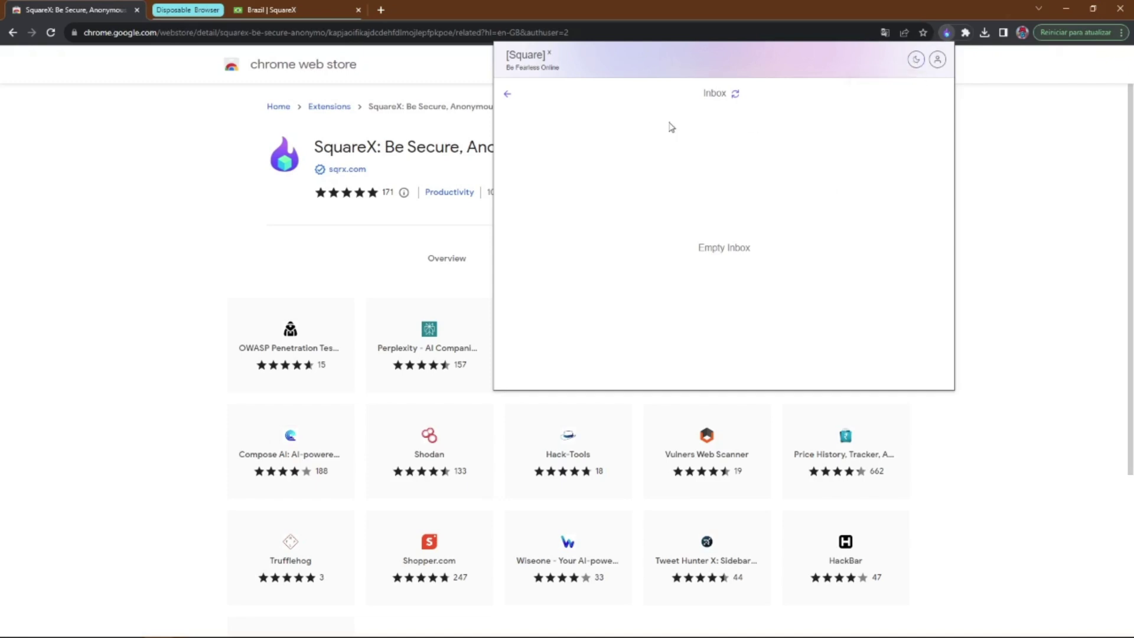
left_click(519, 103)
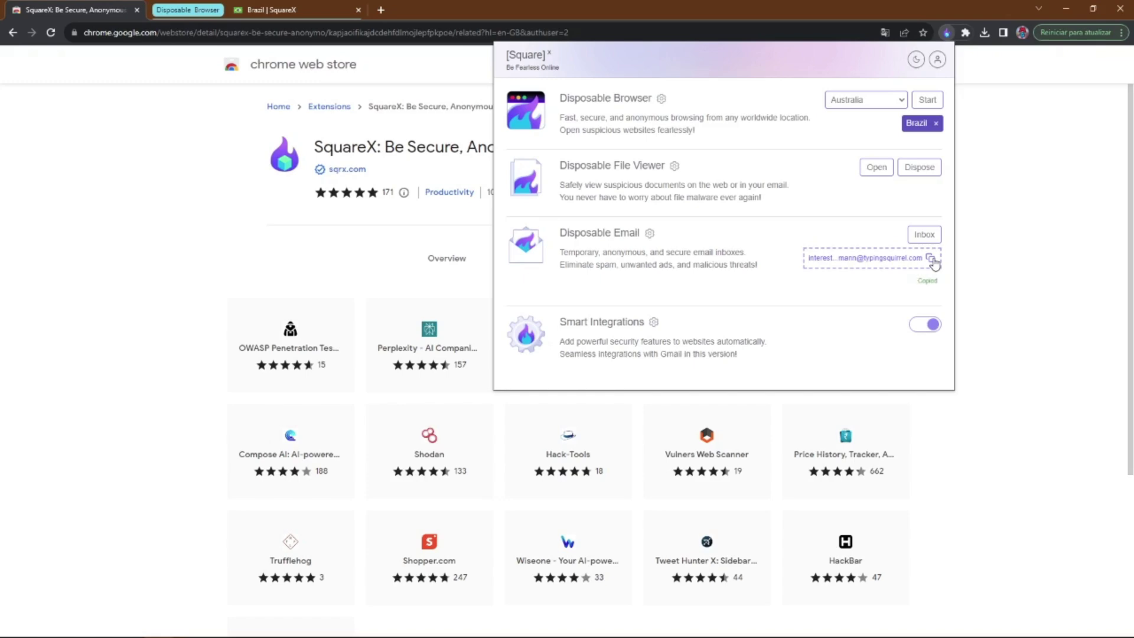
- Fill the disposable address into YouTube's Google sign-in in the Brazil browser
left_click(257, 11)
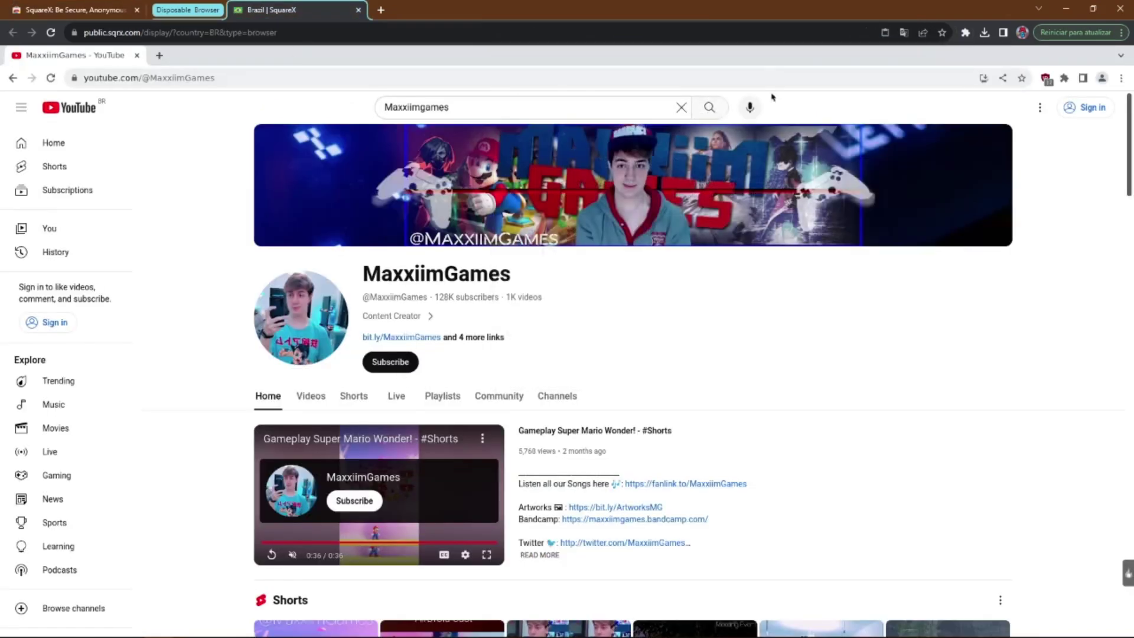
left_click(1093, 108)
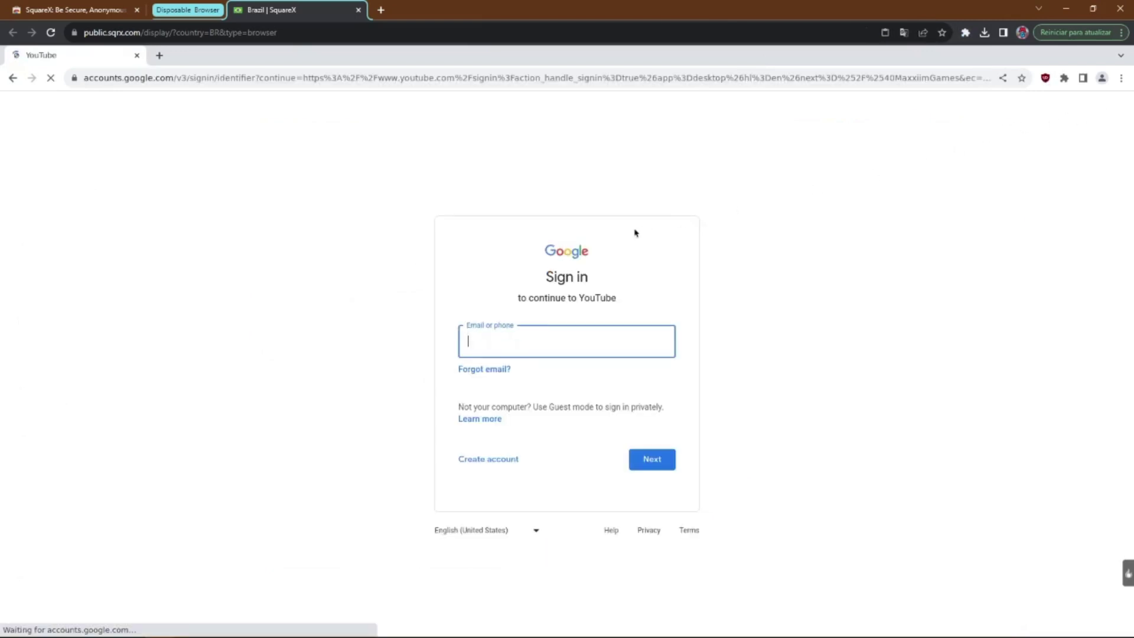
left_click(75, 10)
left_click(346, 7)
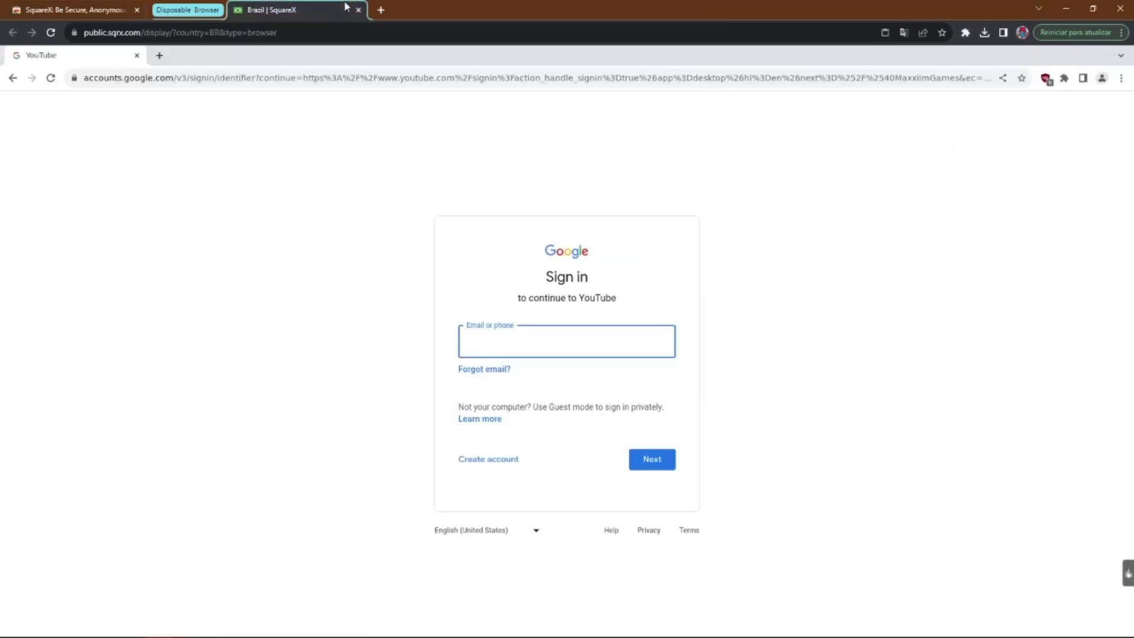
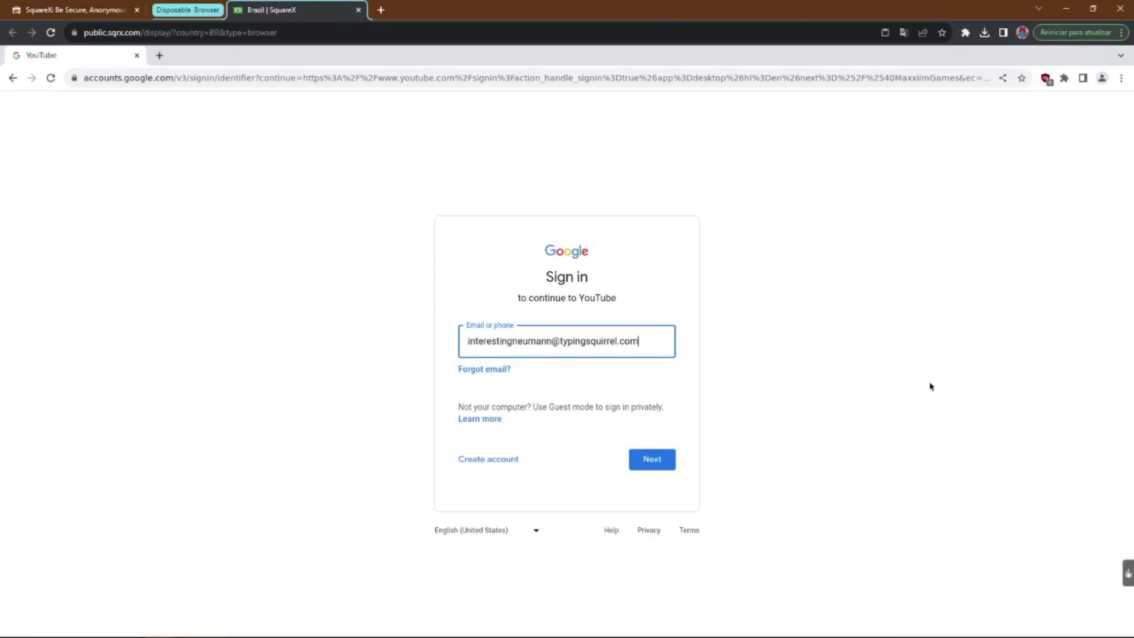
left_click(114, 7)
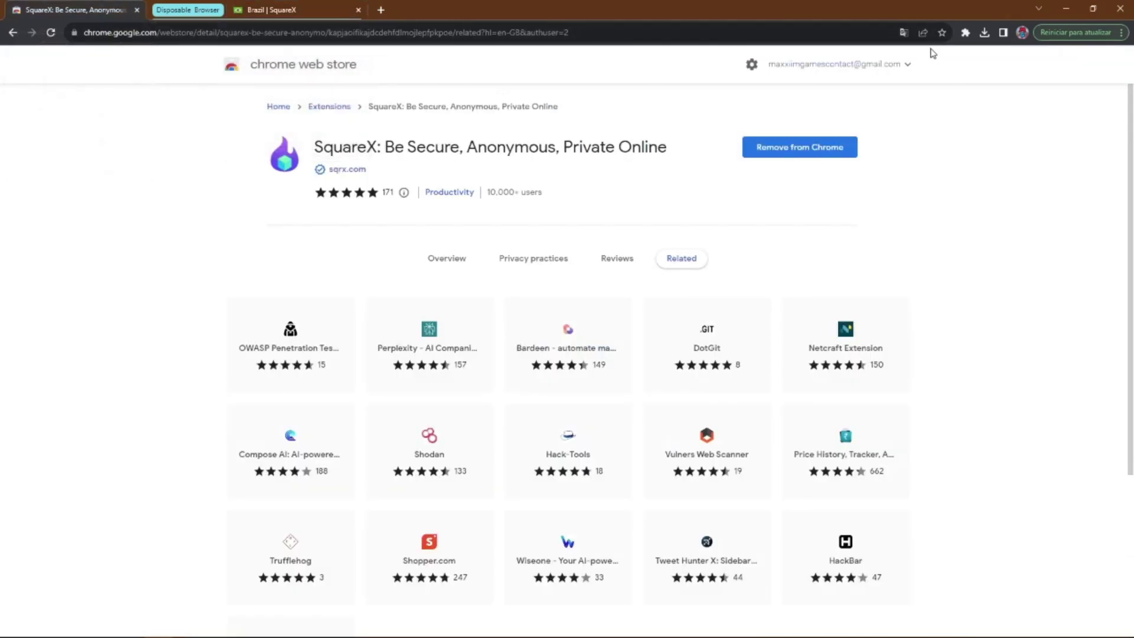
- Reopen the SquareX feature panel from the extensions list
left_click(964, 33)
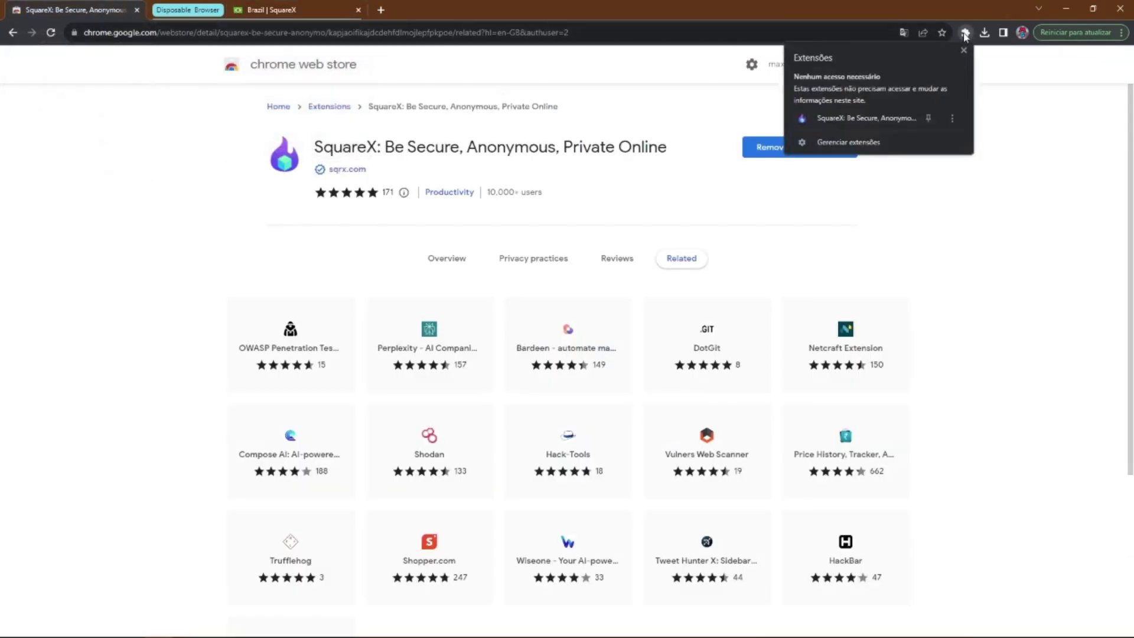
left_click(886, 118)
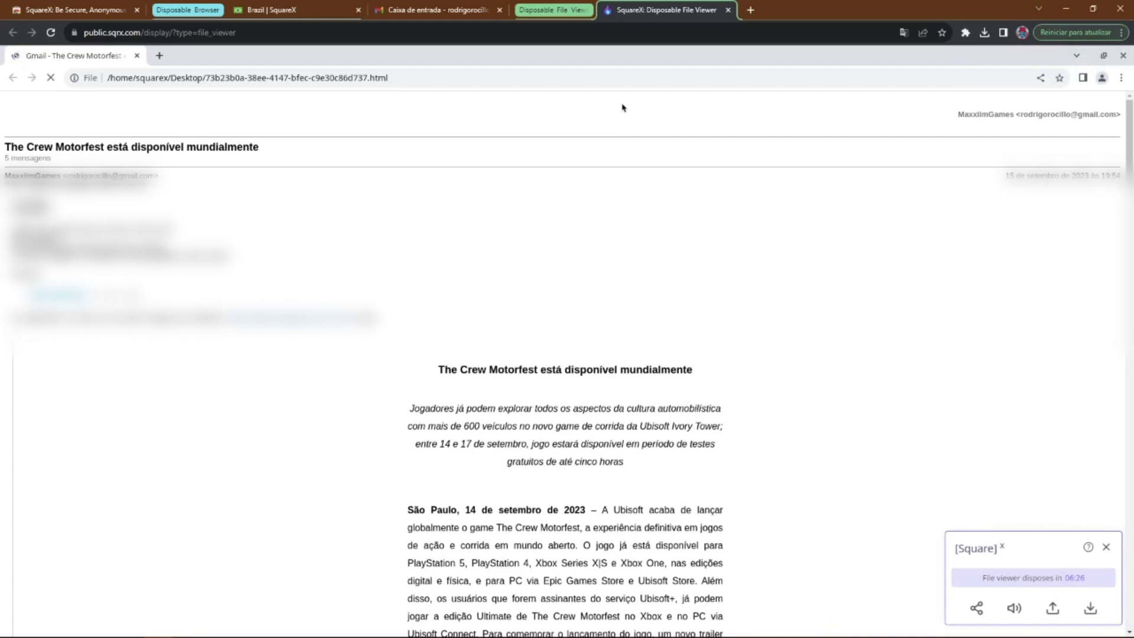
- Navigate back from Google sign-in to the MaxxiimGames channel page
left_click(12, 78)
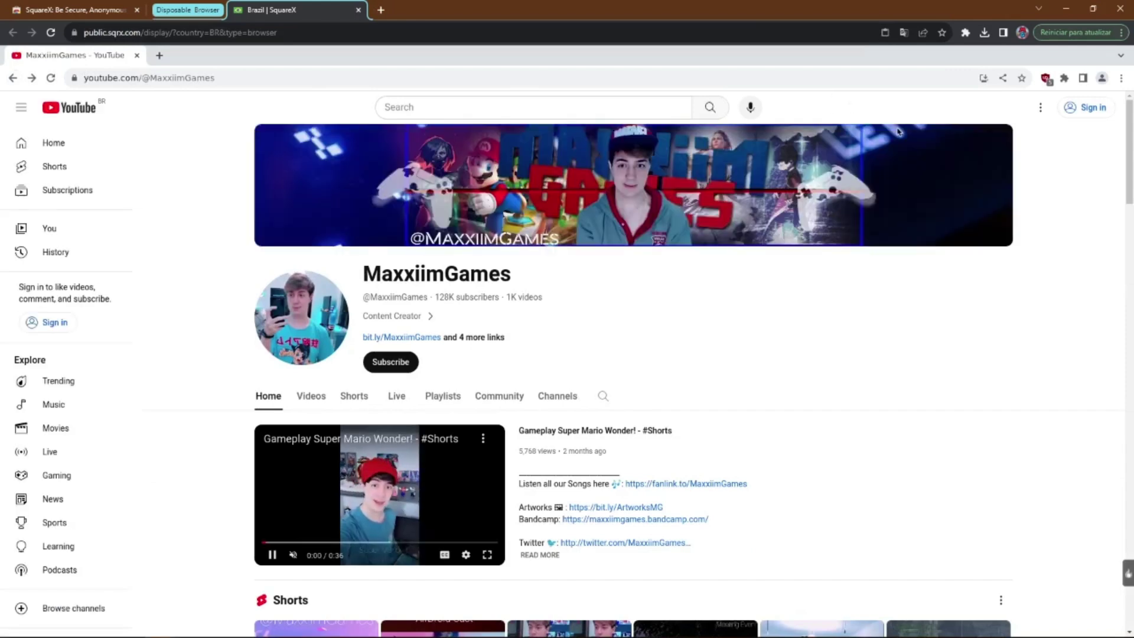